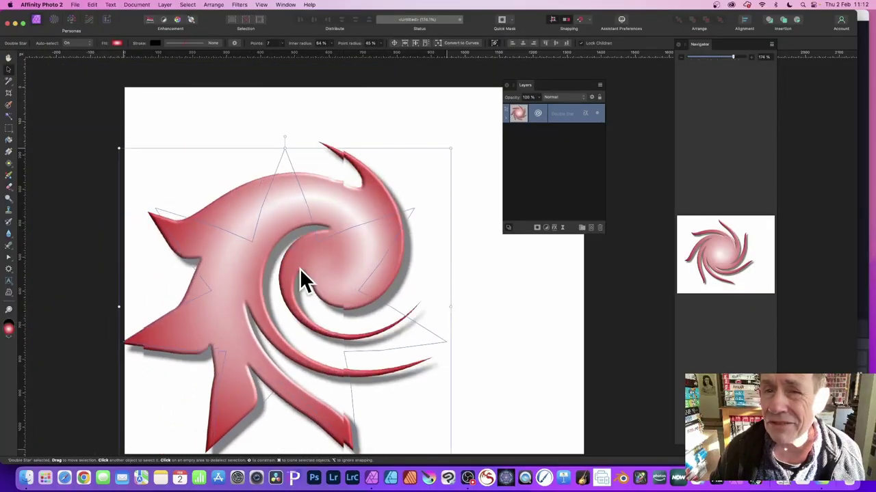
Step: Remove the earlier red twirled double star, leaving a blank canvas and empty layer stack
drag(380, 226, 381, 253)
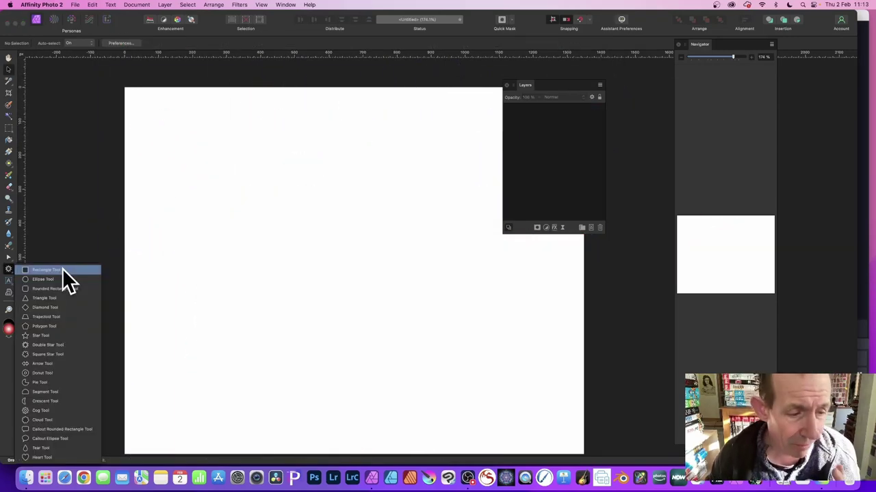
Step: Draw a large red-to-white gradient double star across the canvas and raise its points to 9
click(60, 346)
drag(171, 107, 472, 404)
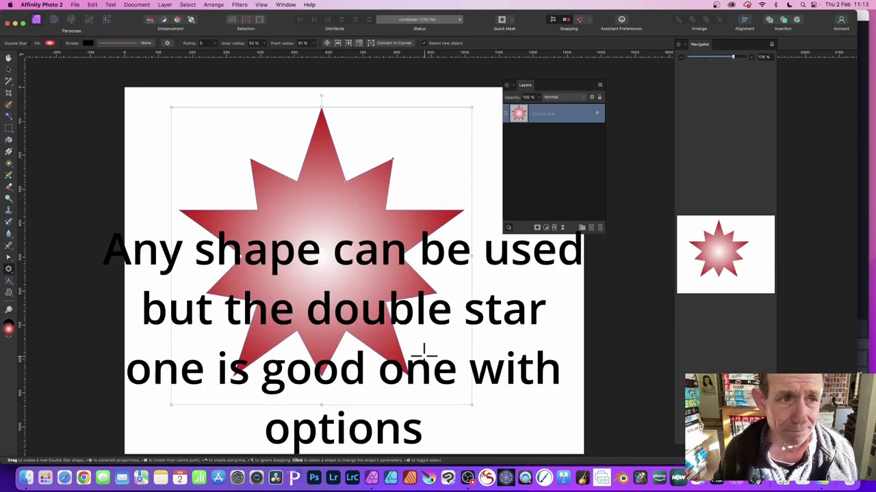
click(214, 42)
drag(216, 50, 215, 50)
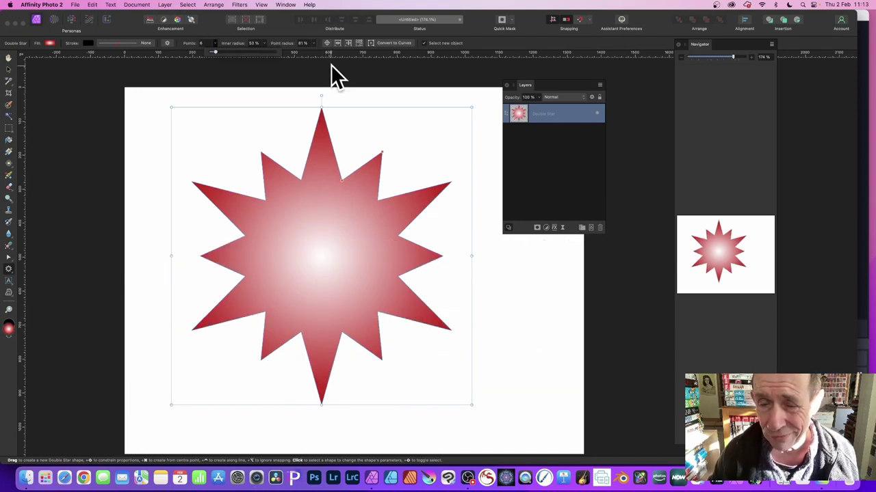
Step: Add a live Twirl filter at 390.2° angle and 430.1 px radius, centred on the star's left side
click(164, 5)
mouse_move(177, 109)
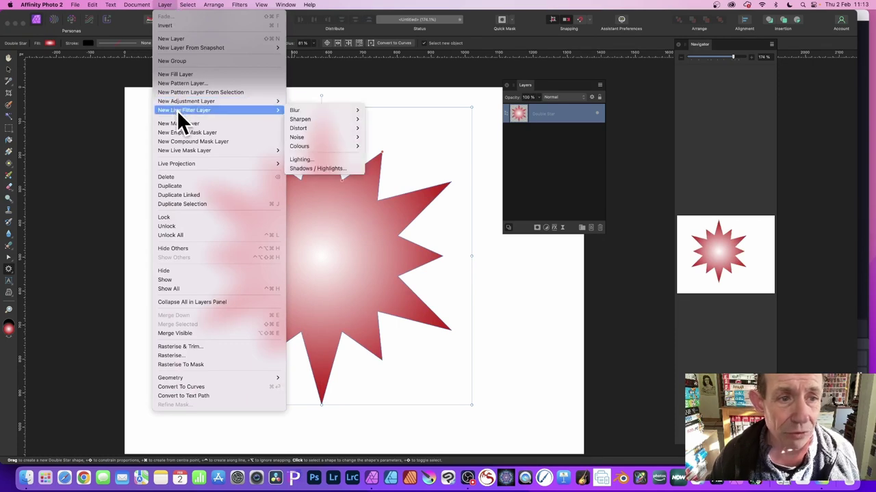
mouse_move(328, 126)
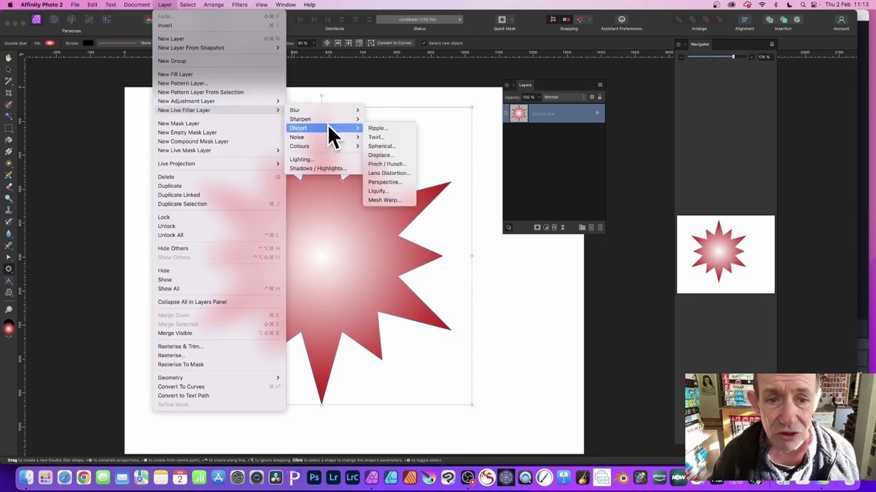
click(389, 136)
drag(375, 160, 406, 172)
mouse_move(375, 230)
mouse_down()
mouse_move(274, 149)
mouse_move(232, 287)
mouse_move(451, 230)
mouse_move(276, 131)
mouse_move(256, 280)
mouse_move(271, 146)
mouse_move(397, 293)
mouse_move(368, 225)
mouse_up()
drag(271, 212, 266, 266)
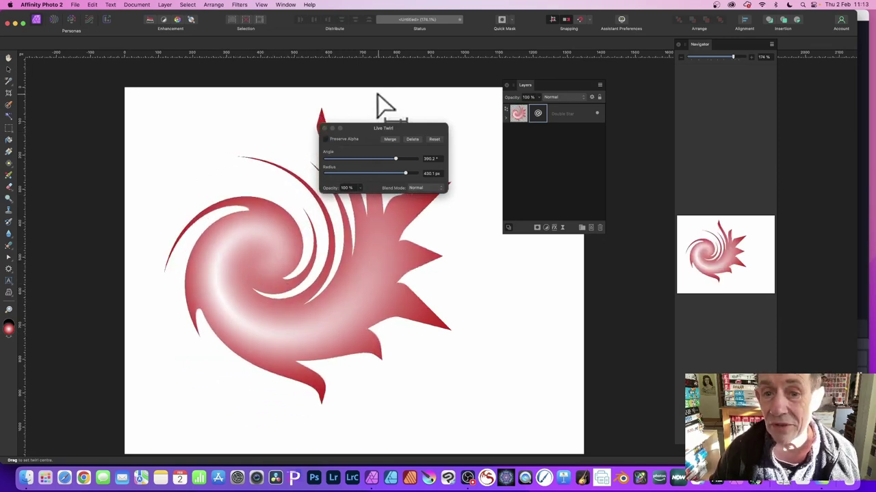
Step: Close the Twirl settings and select the Double Star layer, expanding it to show the nested filter
click(325, 128)
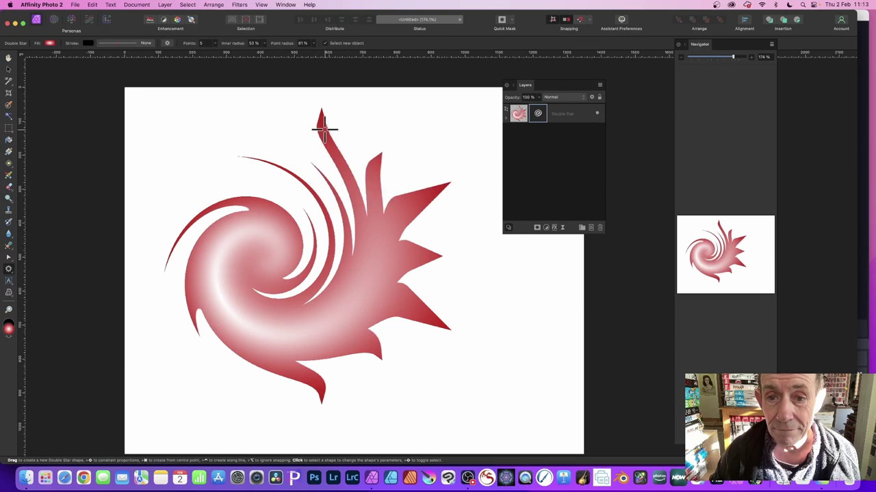
click(521, 117)
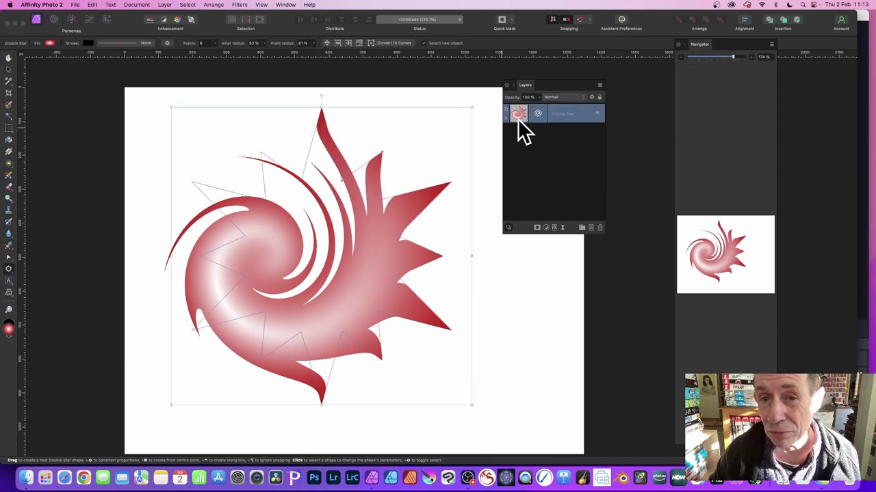
click(506, 116)
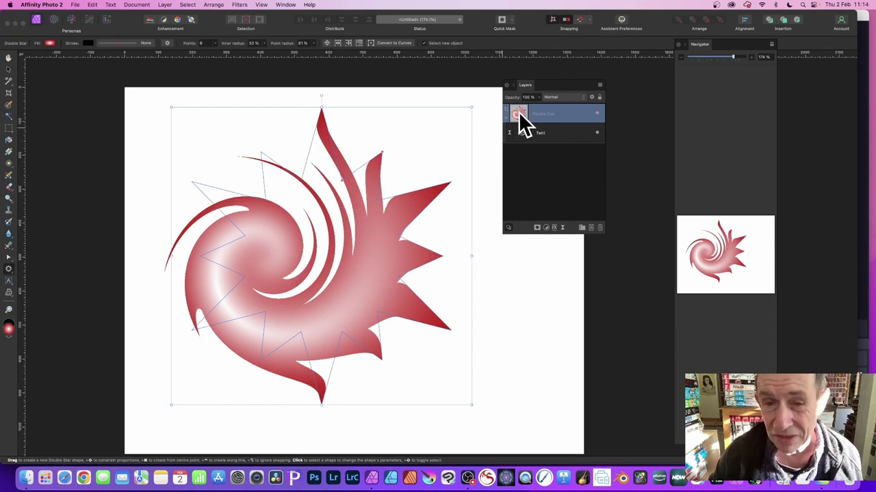
Step: Set the double star to 3 points with a 47% inner radius
click(214, 43)
mouse_move(214, 51)
mouse_down()
mouse_move(223, 51)
mouse_move(209, 51)
mouse_up()
click(264, 42)
mouse_move(262, 48)
mouse_down()
mouse_move(245, 49)
mouse_move(258, 65)
mouse_up()
drag(346, 211, 328, 180)
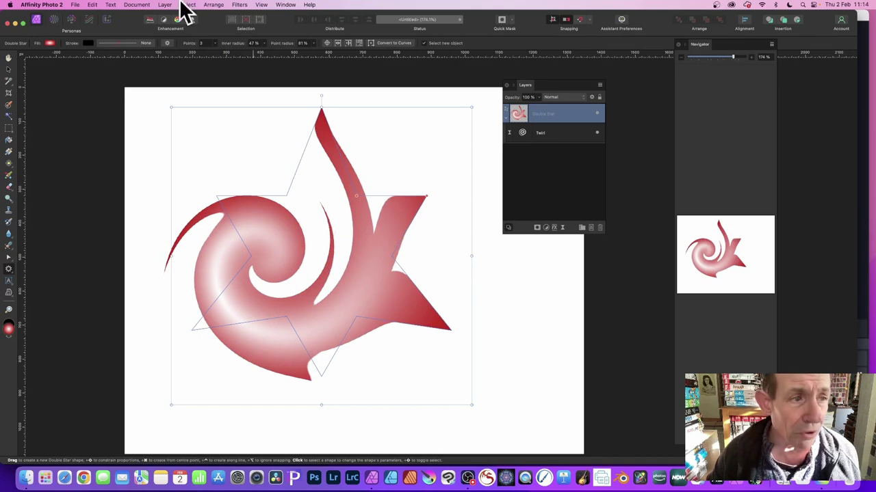
Step: Move the star and cut it to 2 points so the twirl bends it into a hook-shaped curl
click(8, 69)
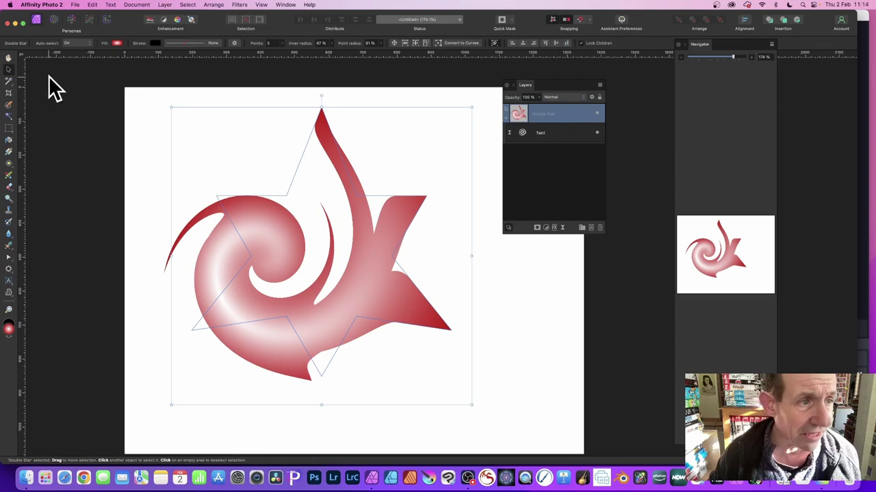
drag(277, 285, 219, 201)
mouse_move(282, 43)
mouse_down()
mouse_move(292, 53)
mouse_move(281, 53)
mouse_up()
drag(303, 225, 348, 211)
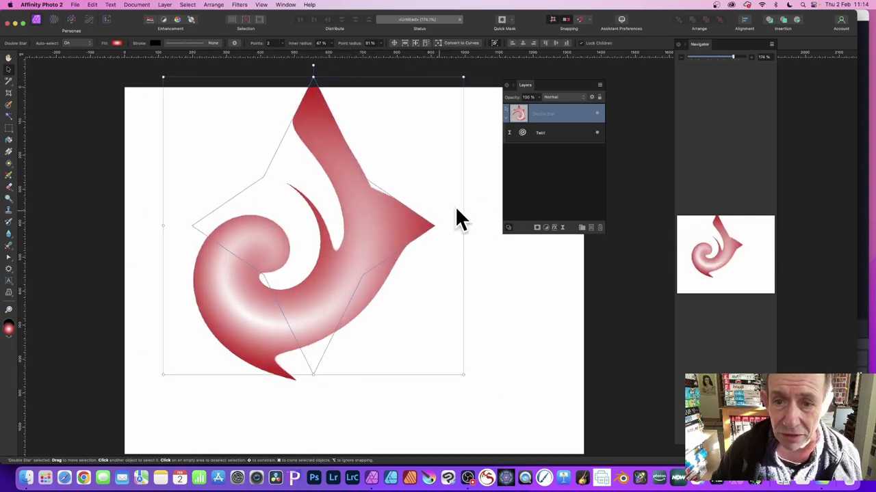
Step: Raise the Twirl angle to 536.4° and move its centre, then reselect the Double Star layer
click(524, 134)
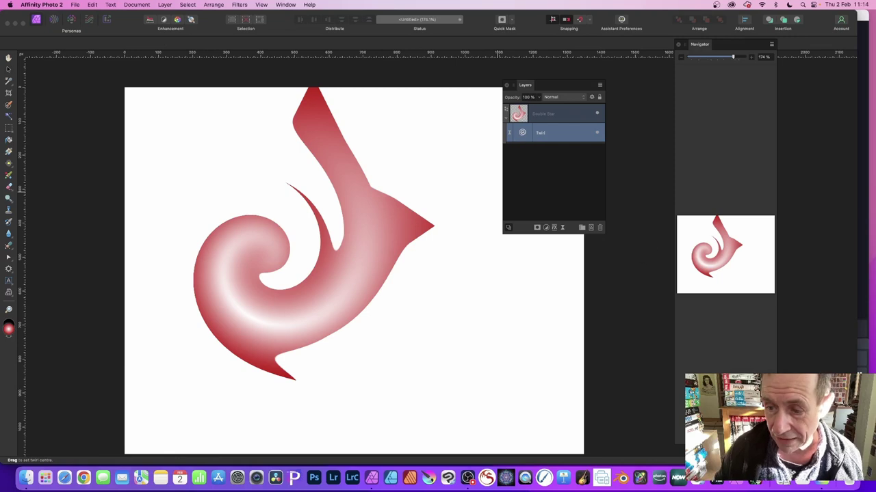
double_click(522, 133)
drag(618, 309, 382, 173)
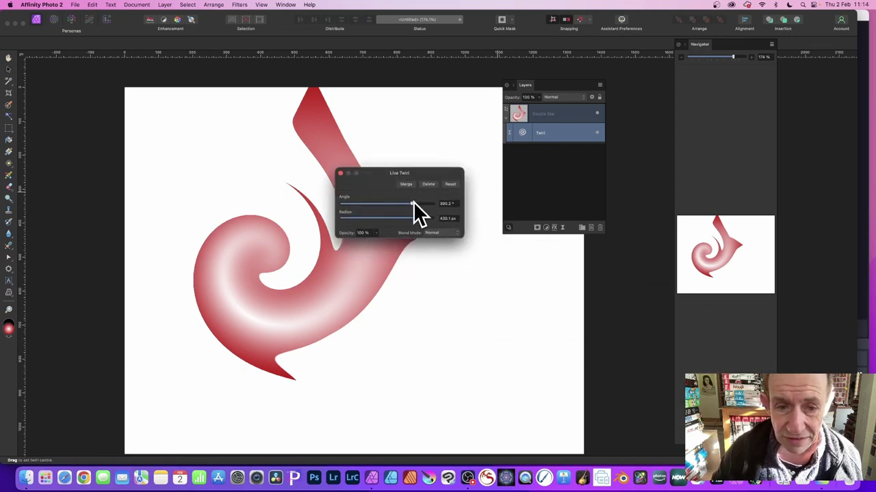
mouse_move(413, 204)
mouse_down()
mouse_move(434, 214)
mouse_move(421, 213)
mouse_up()
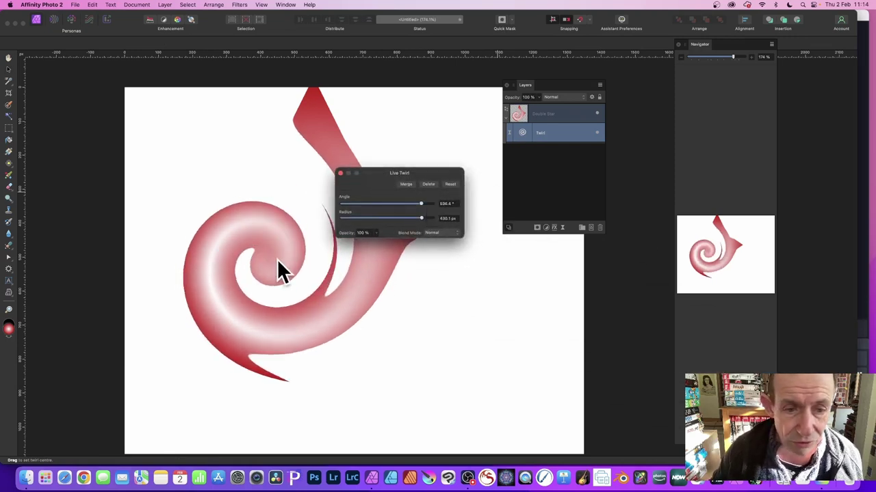
drag(277, 259, 301, 268)
click(341, 173)
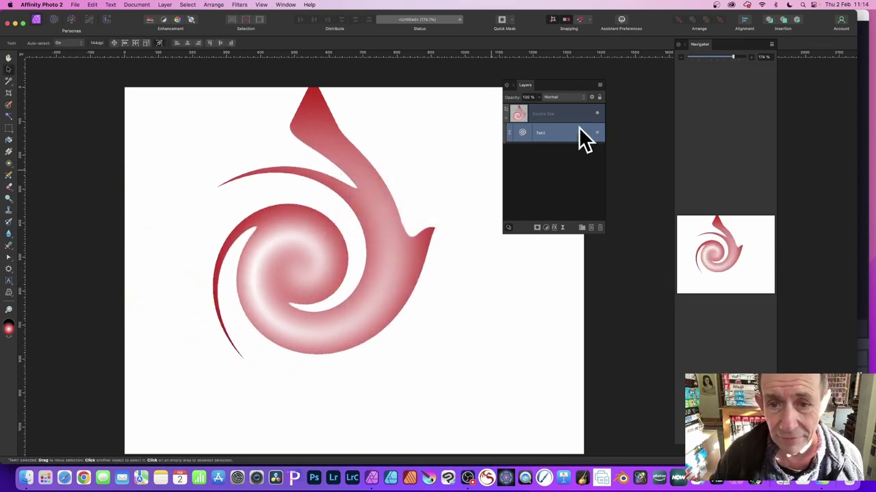
click(520, 115)
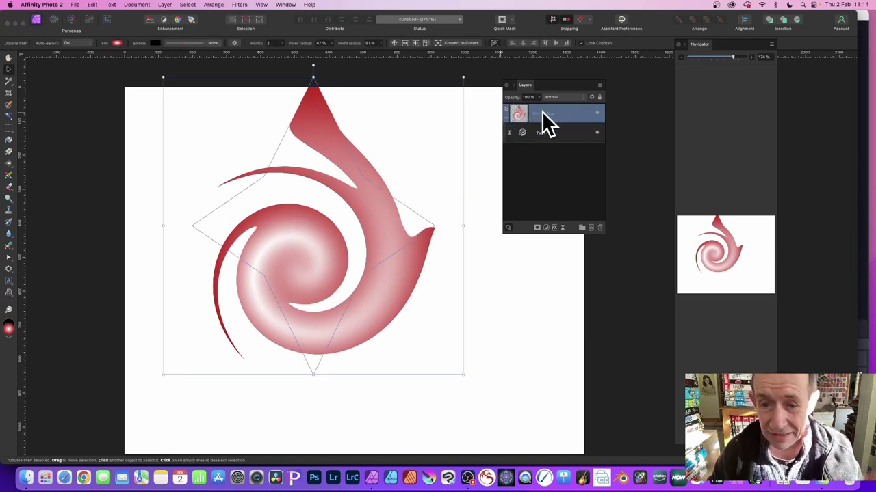
Step: Add 3D shading (radius 9.9 px) and a 50% outer shadow offset 23.5 px, then move the star up-left
click(554, 226)
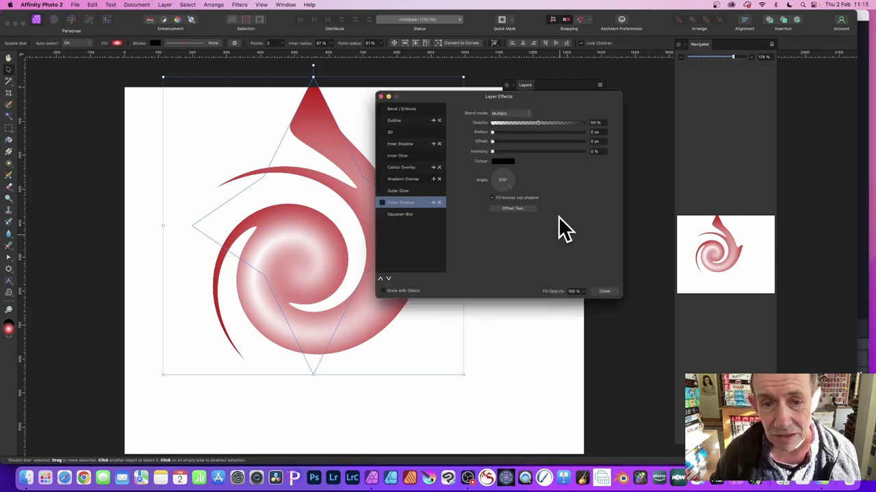
click(383, 132)
drag(524, 111, 531, 111)
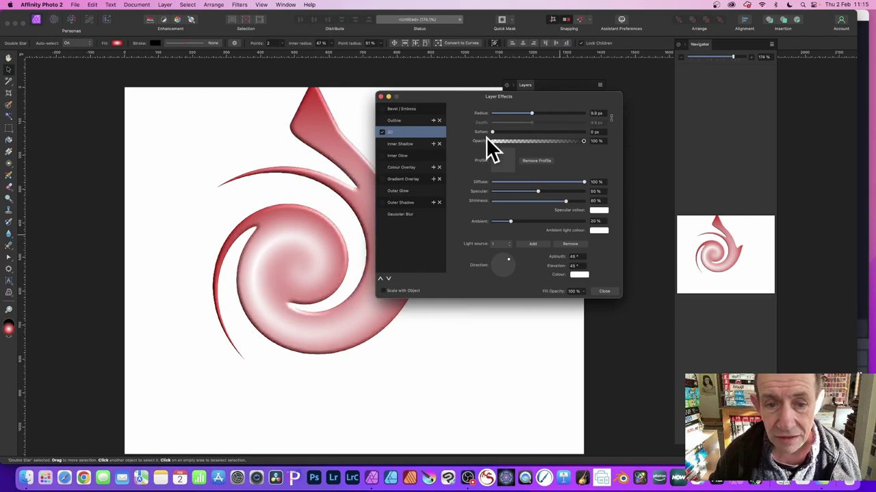
click(383, 202)
click(400, 202)
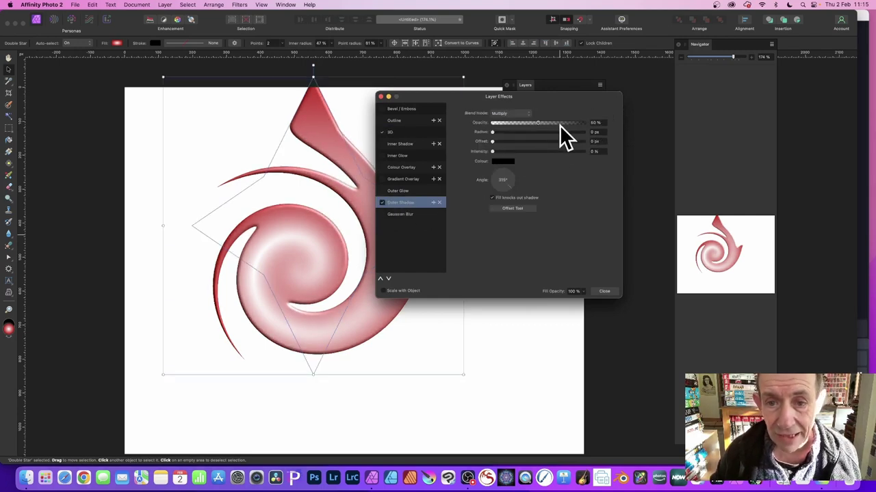
drag(554, 123, 545, 141)
drag(492, 151, 545, 151)
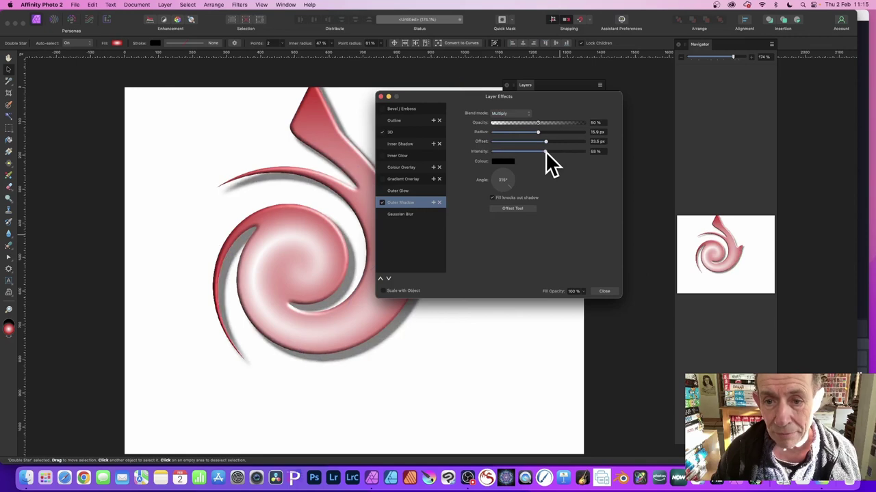
click(606, 291)
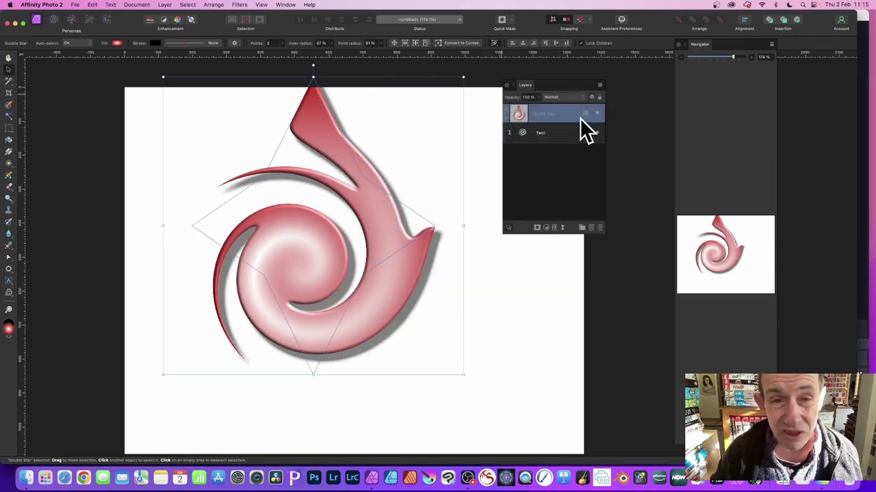
drag(318, 260, 226, 258)
Step: Shift the star right, add a mask to it, and marquee-select the shape's right half
drag(288, 193, 424, 221)
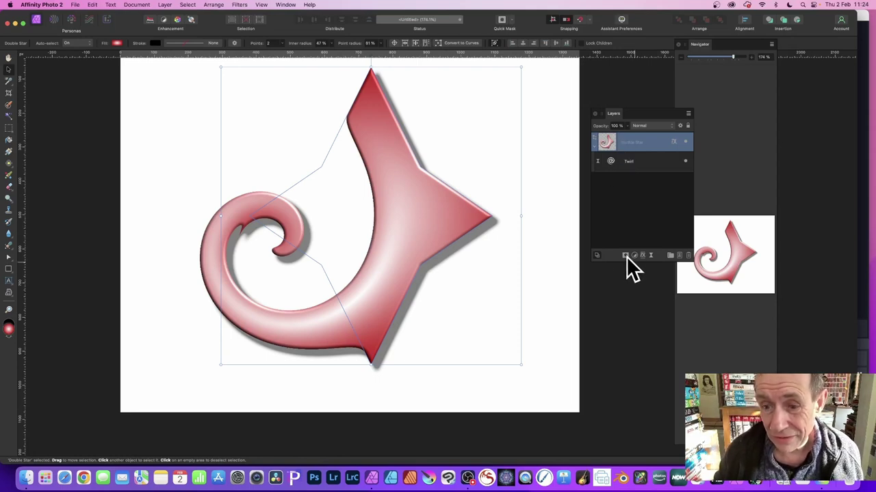
drag(625, 256, 638, 261)
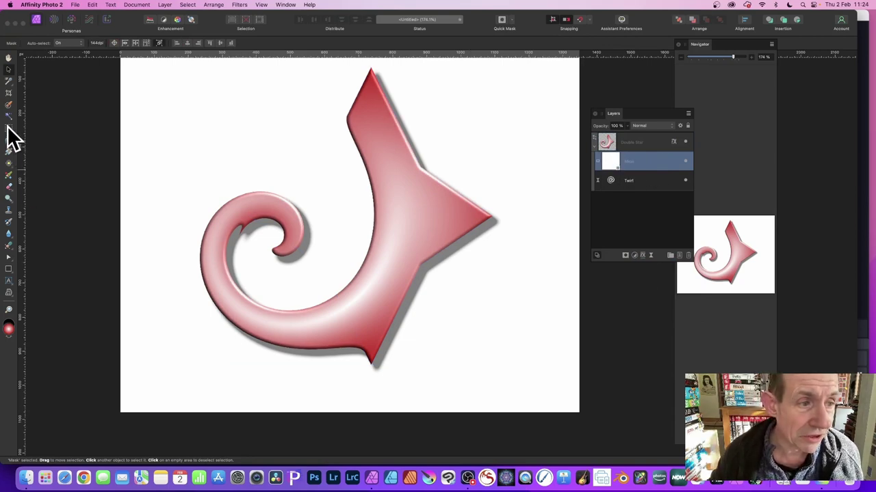
drag(8, 130, 42, 128)
drag(401, 231, 527, 390)
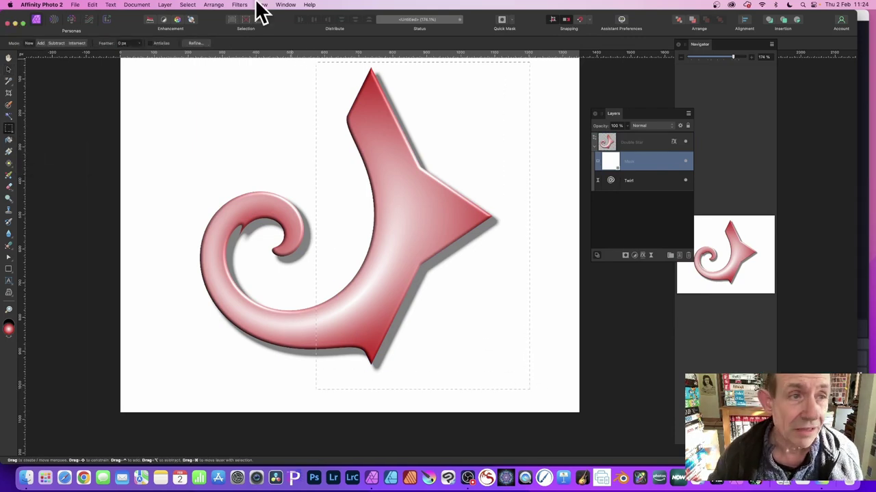
Step: Fill the mask selection with black, deselect, and reselect the Double Star layer
click(91, 6)
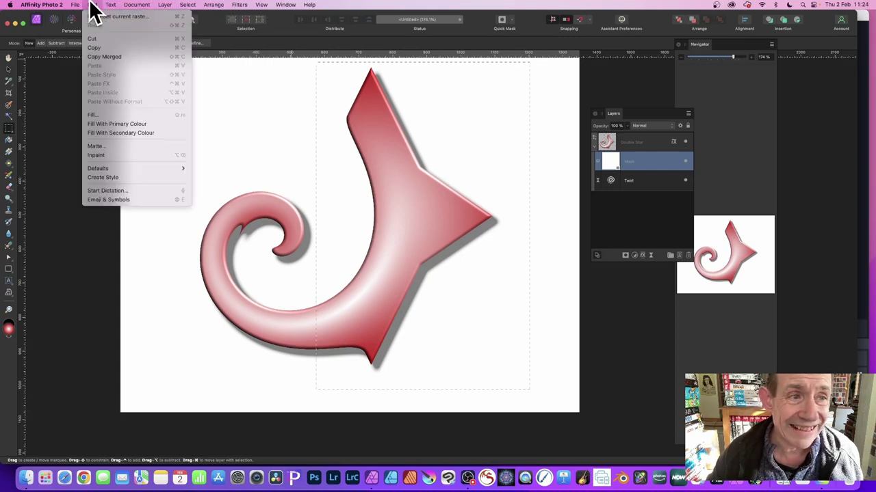
click(106, 115)
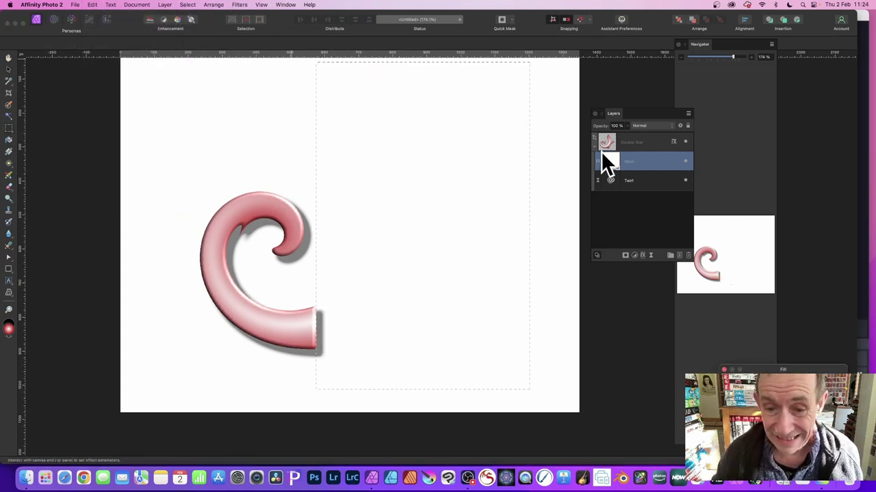
drag(760, 370, 457, 171)
click(504, 239)
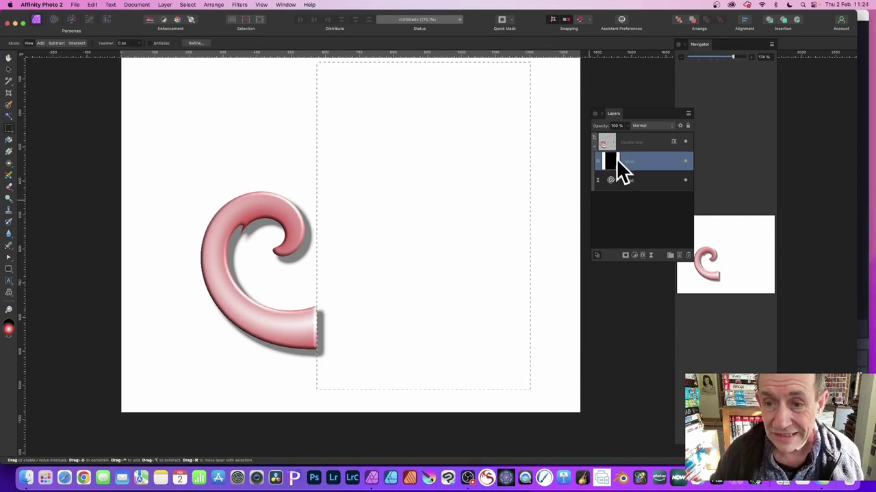
click(188, 5)
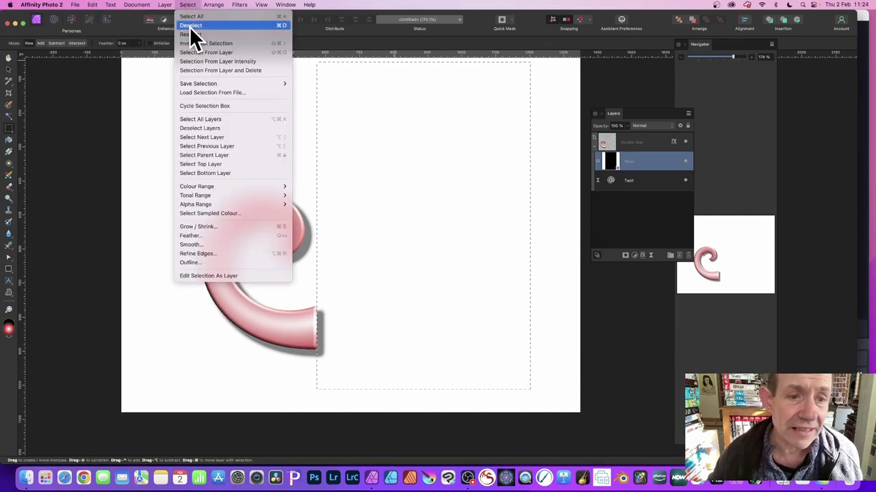
click(190, 27)
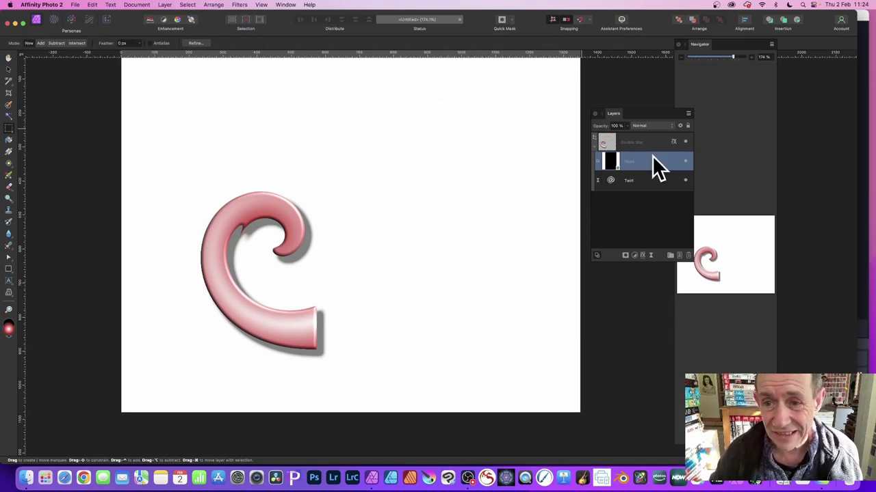
click(607, 142)
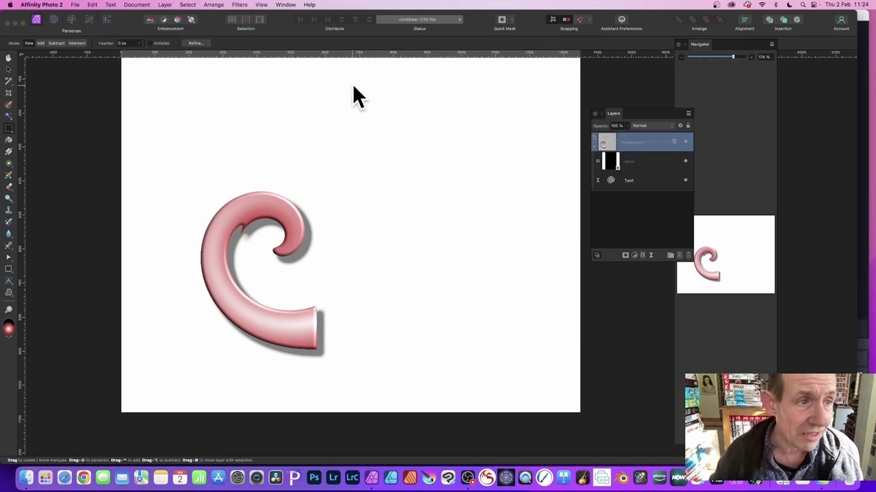
Step: Drag the Double Star shape left so the masked glossy curl shifts toward the canvas's left edge
click(8, 70)
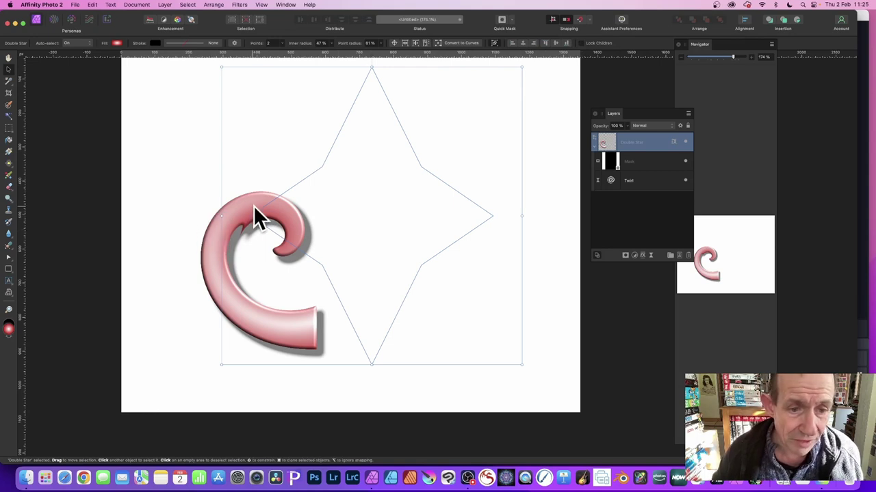
drag(258, 207, 305, 212)
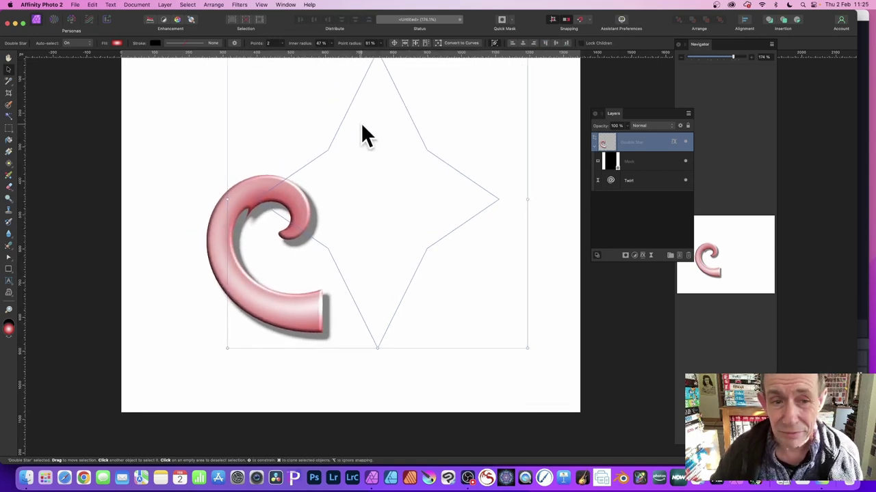
drag(221, 224, 219, 223)
click(309, 209)
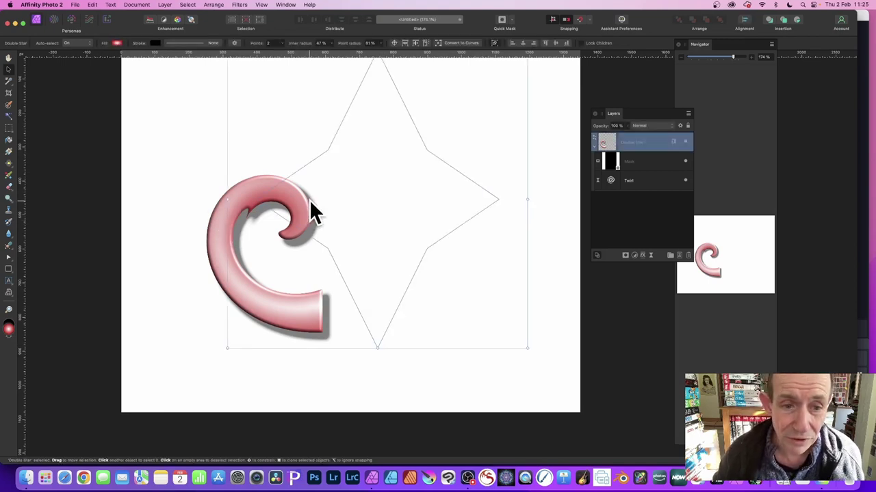
drag(301, 203, 255, 226)
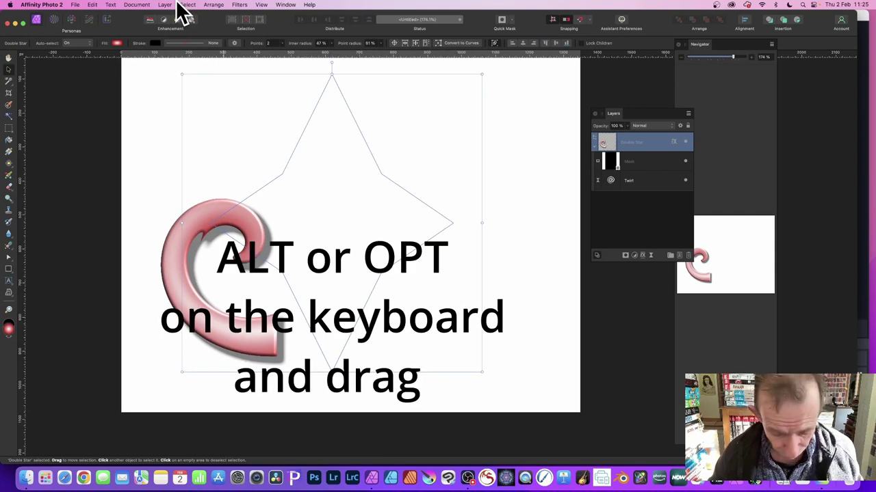
Step: Duplicate the curl with an Alt-drag and flip the copy horizontally to mirror the original
drag(216, 214, 204, 187)
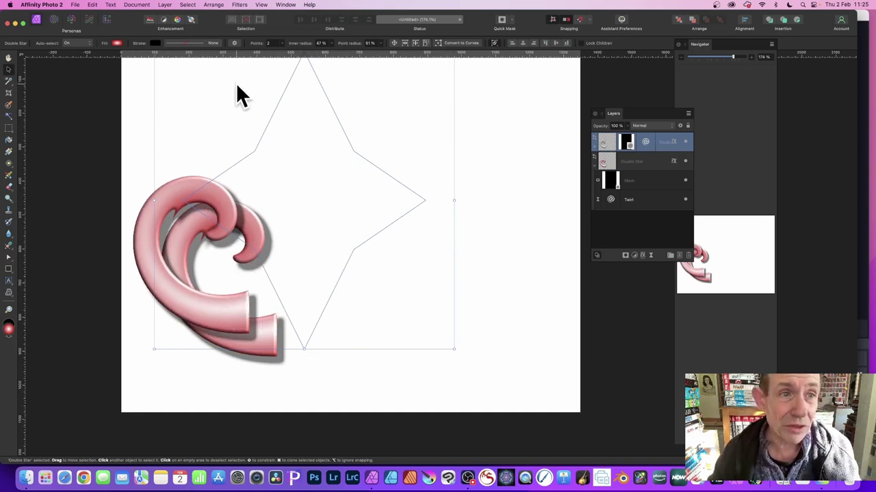
right_click(188, 183)
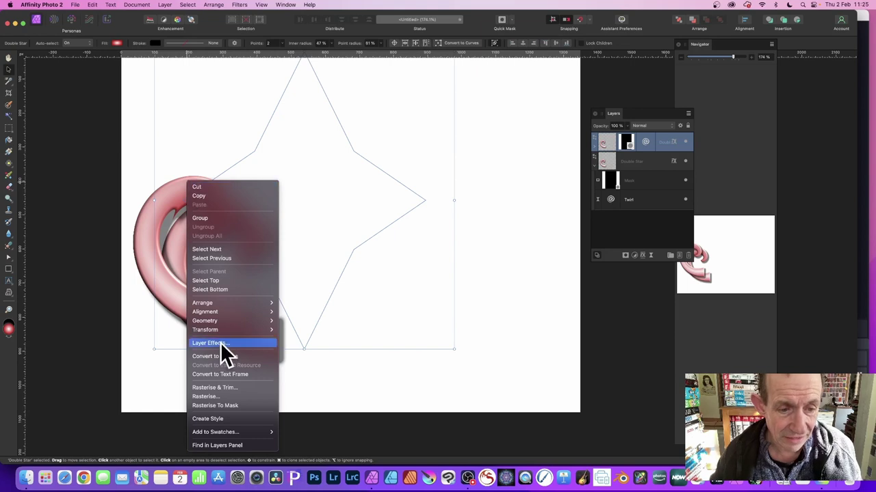
mouse_move(218, 331)
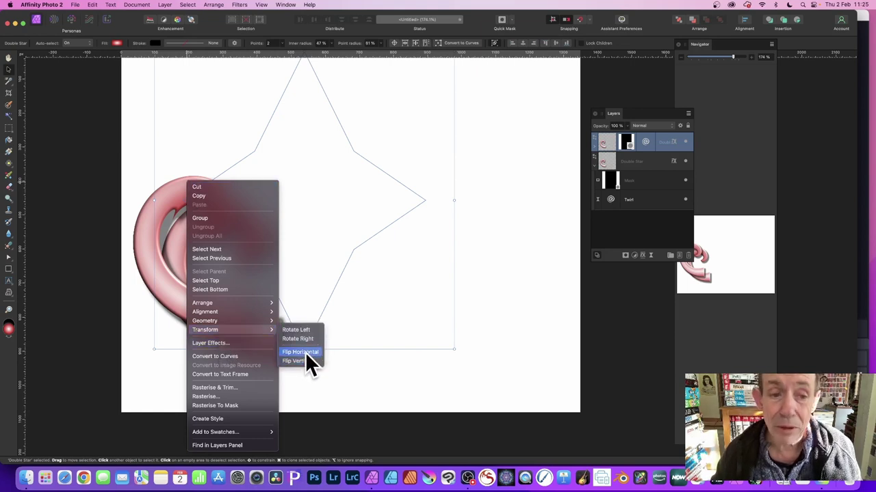
click(301, 352)
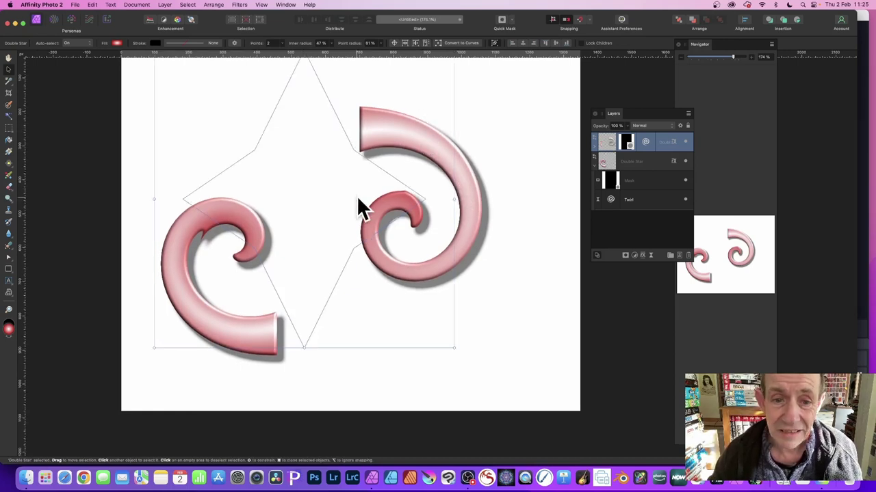
Step: Move the mirrored curl down-left, then raise the original Double Star curl to meet it end to end
drag(363, 130, 266, 236)
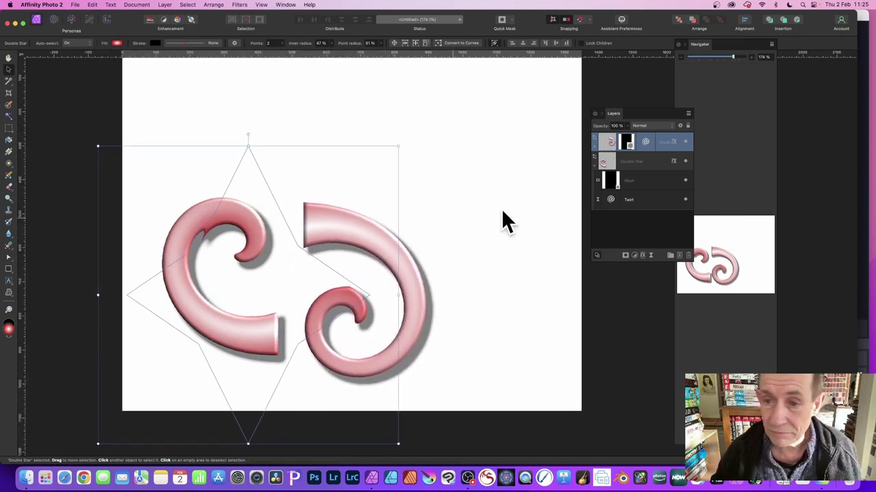
click(606, 163)
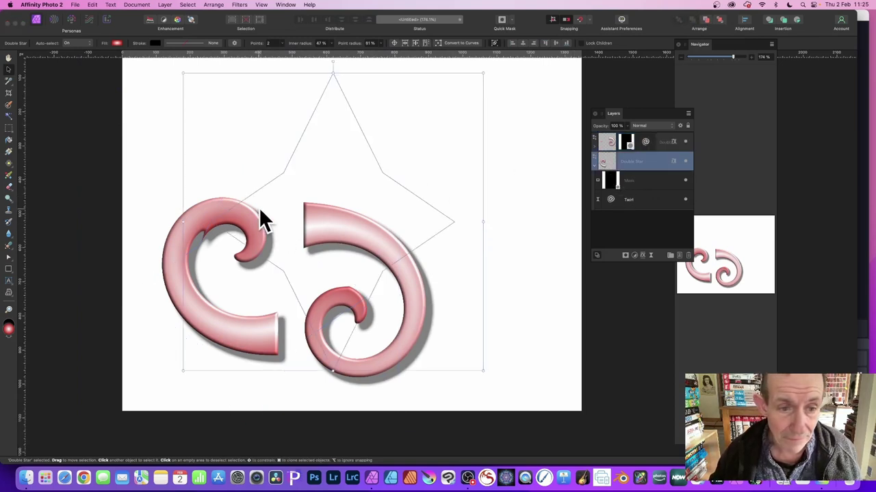
drag(276, 213, 292, 106)
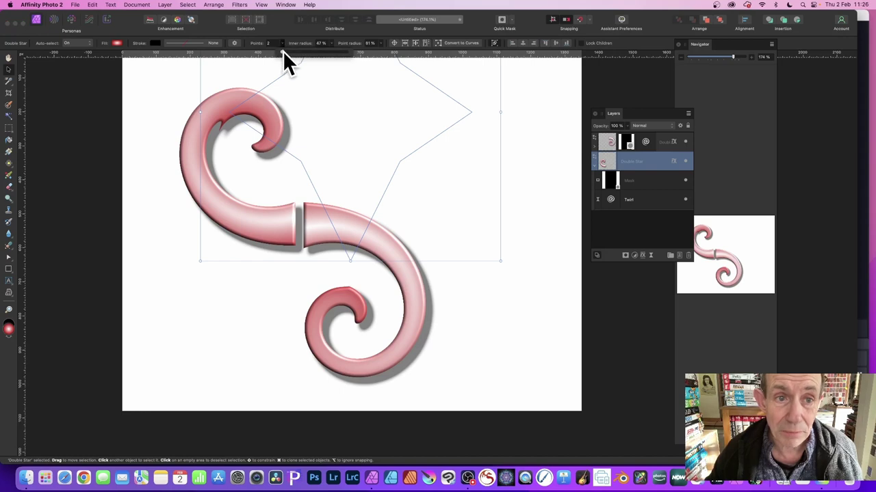
Step: Give the upper curl's star 10 points and a 59% inner radius, then adjust its point radius
drag(282, 51, 293, 51)
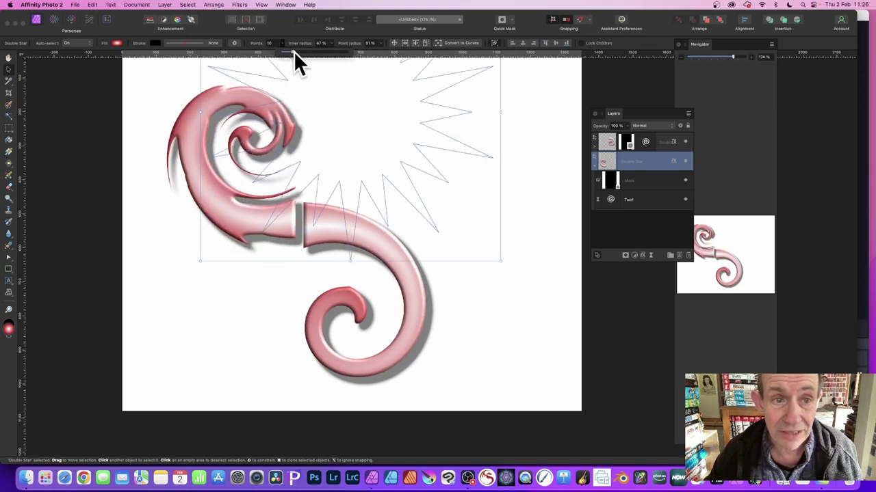
click(331, 43)
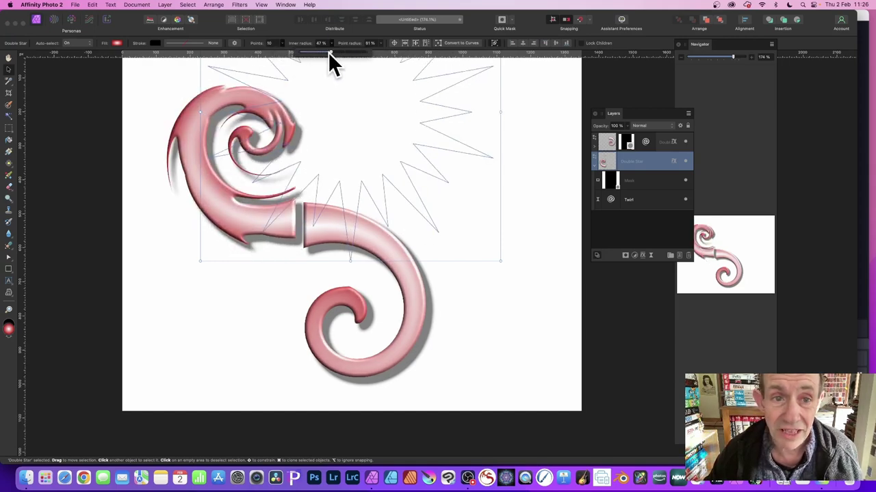
drag(328, 52, 371, 51)
click(379, 44)
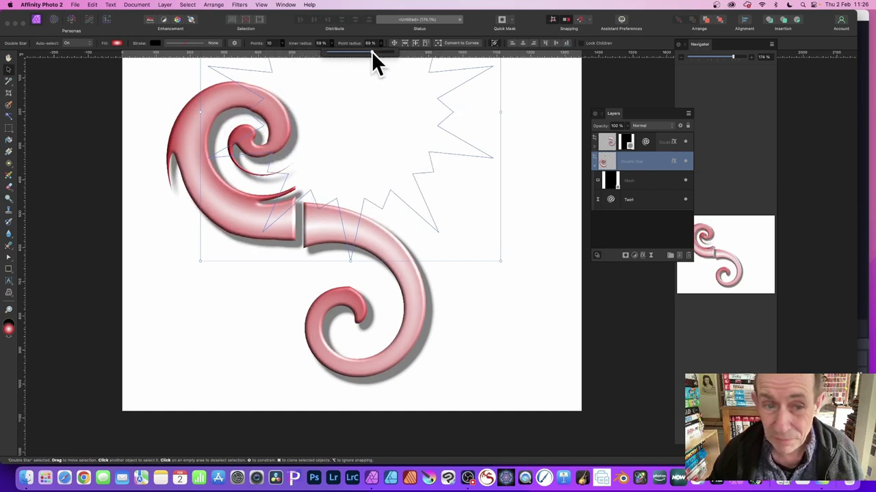